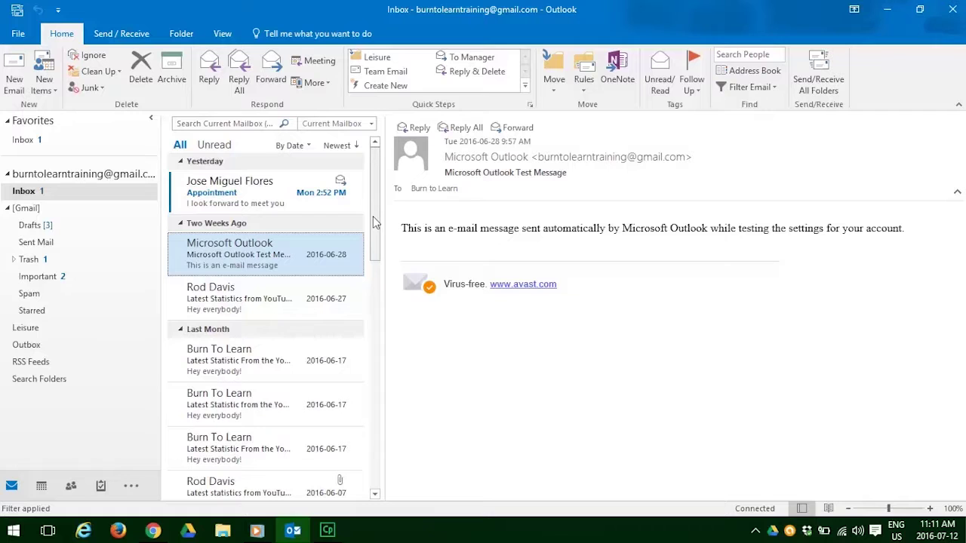
# Open the Appointment message from the Inbox in its own window and start a reply to it
pyautogui.click(284, 203)
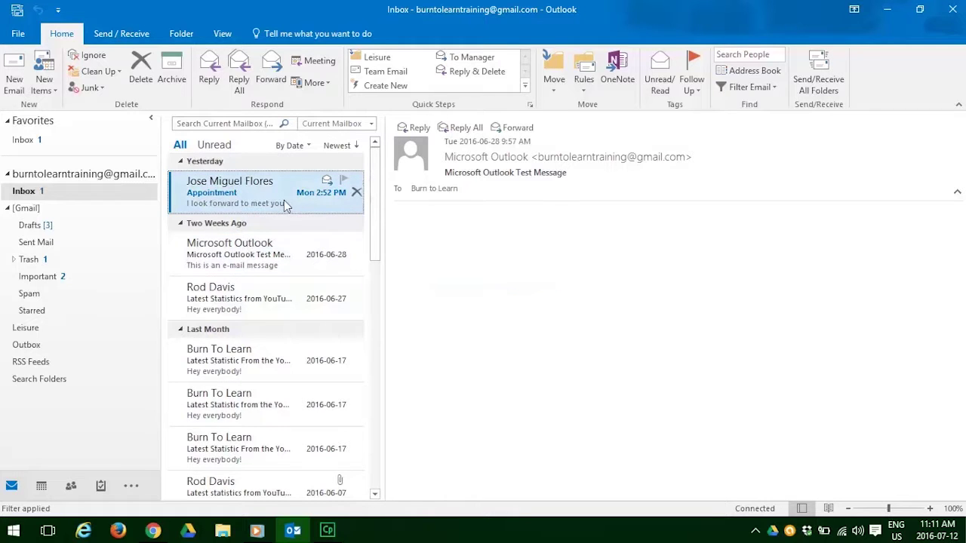
pyautogui.doubleClick(284, 201)
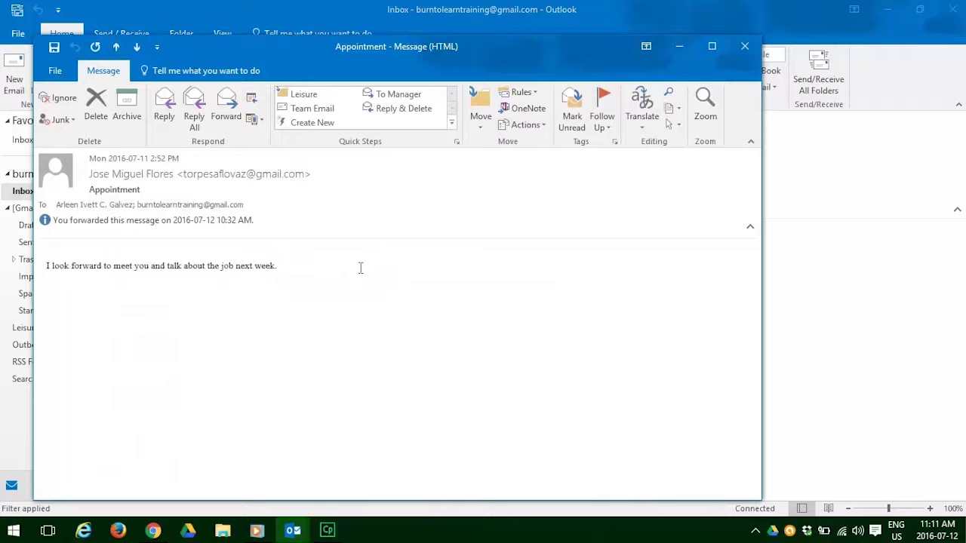
pyautogui.click(169, 127)
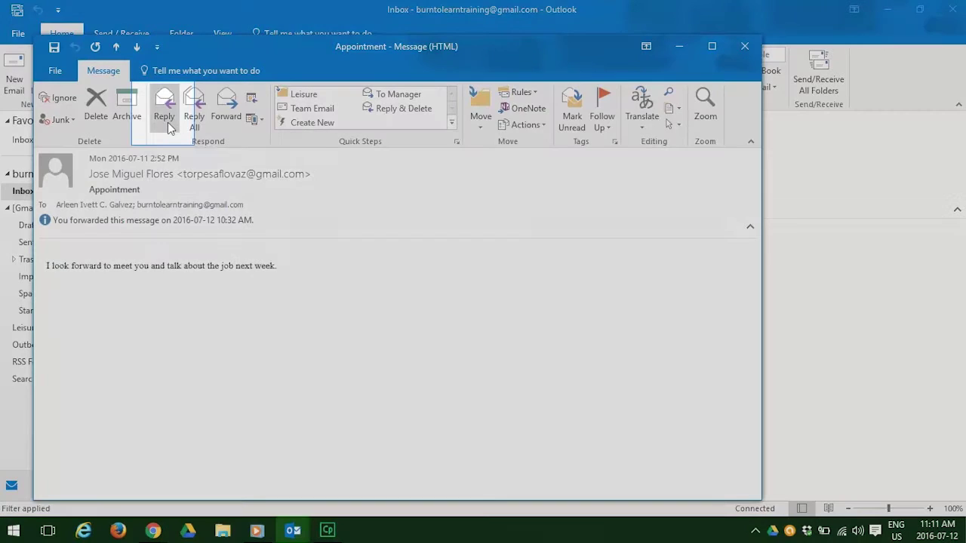
# Send the Appointment sender a reply reading 'Thanks for this information' with the saved signature
pyautogui.click(169, 127)
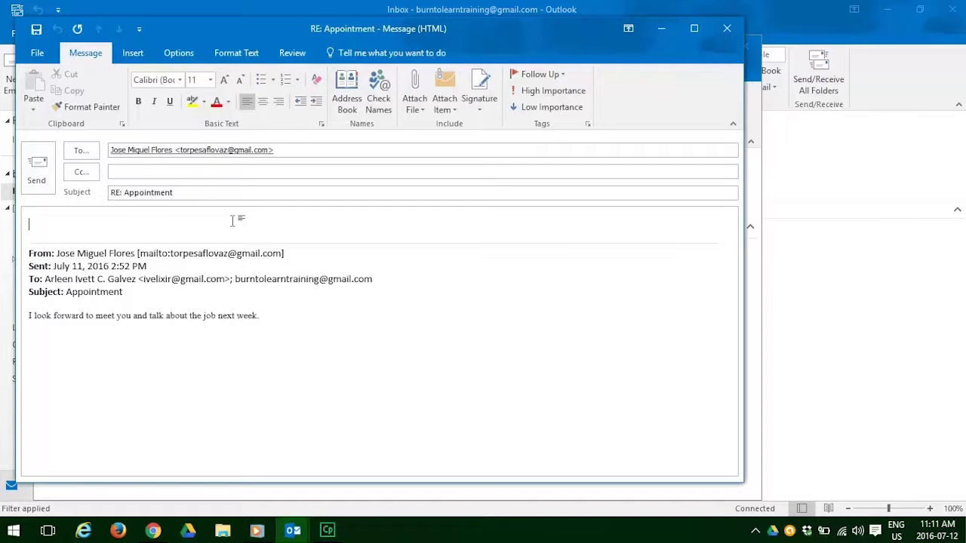
pyautogui.write('Thanks for the')
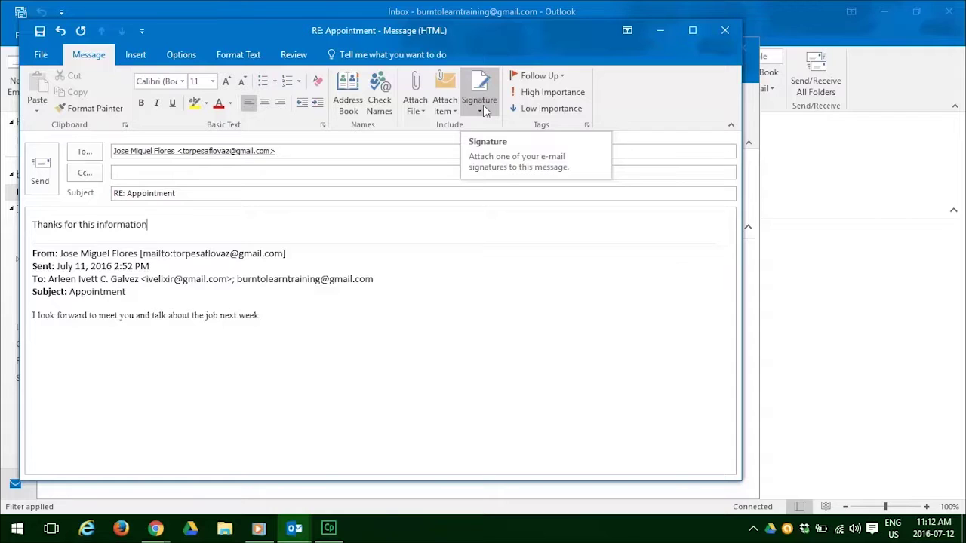
pyautogui.click(483, 105)
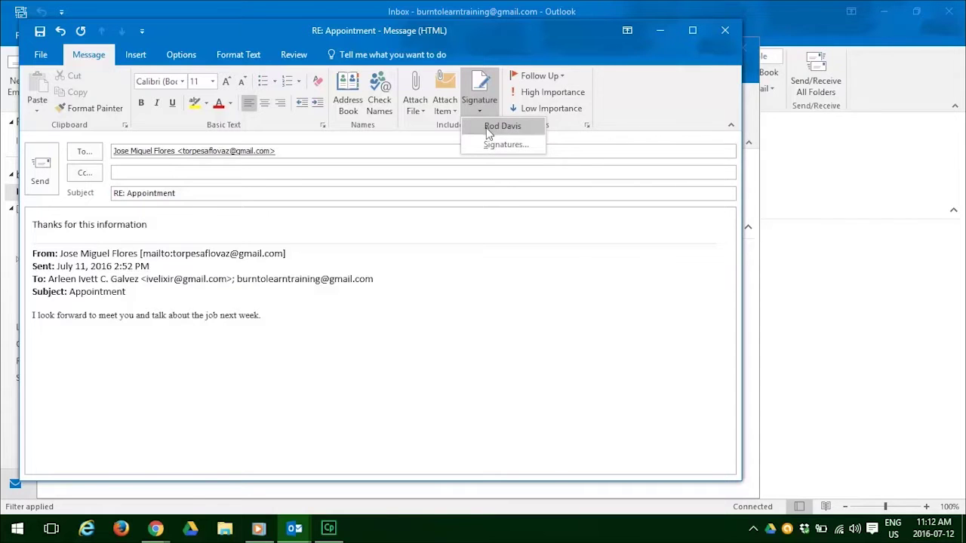
pyautogui.click(487, 131)
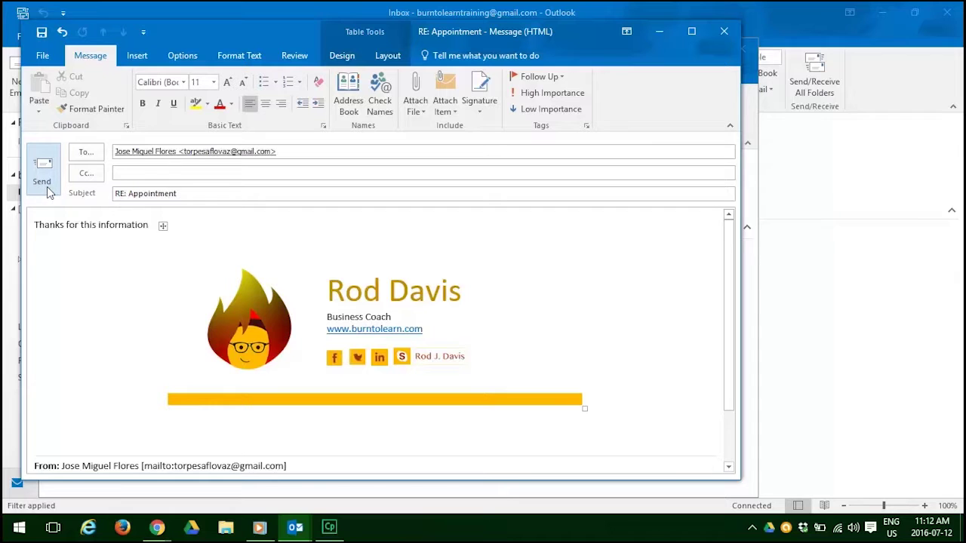
pyautogui.click(47, 193)
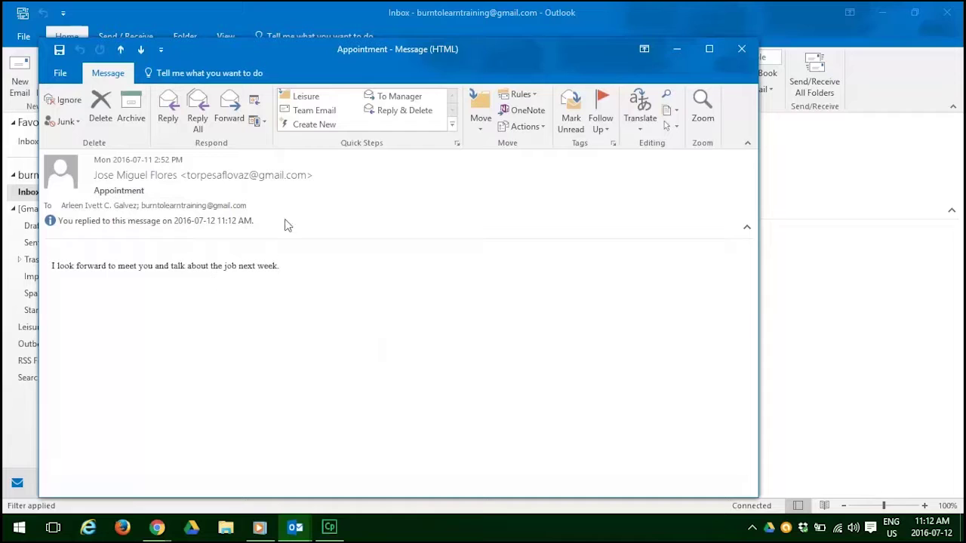
# Start a Reply All on the Appointment message and check the recipient list
pyautogui.click(240, 202)
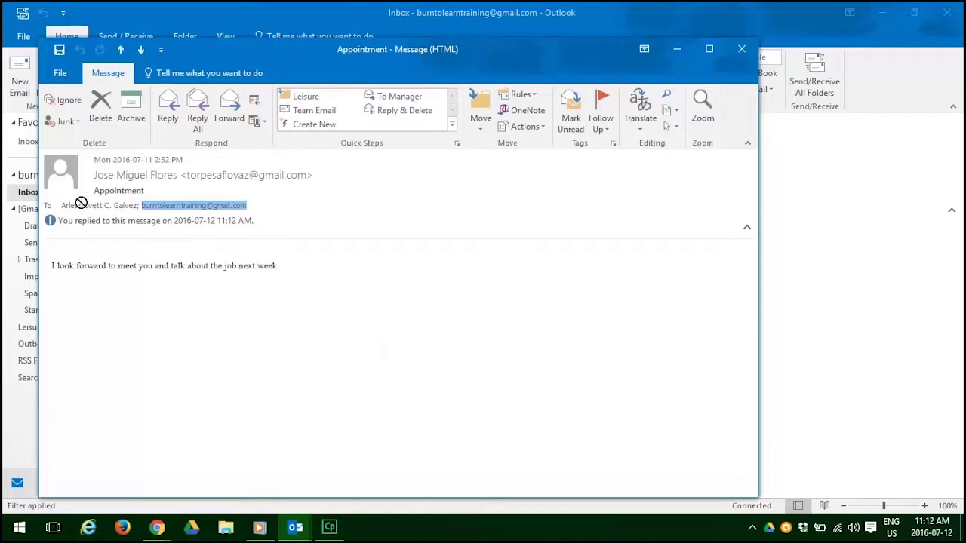
pyautogui.click(266, 207)
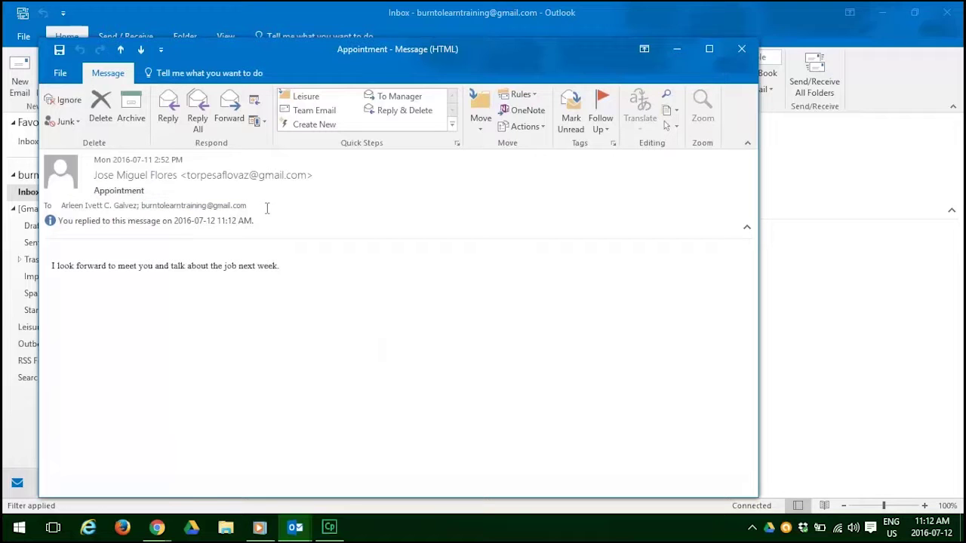
pyautogui.click(200, 130)
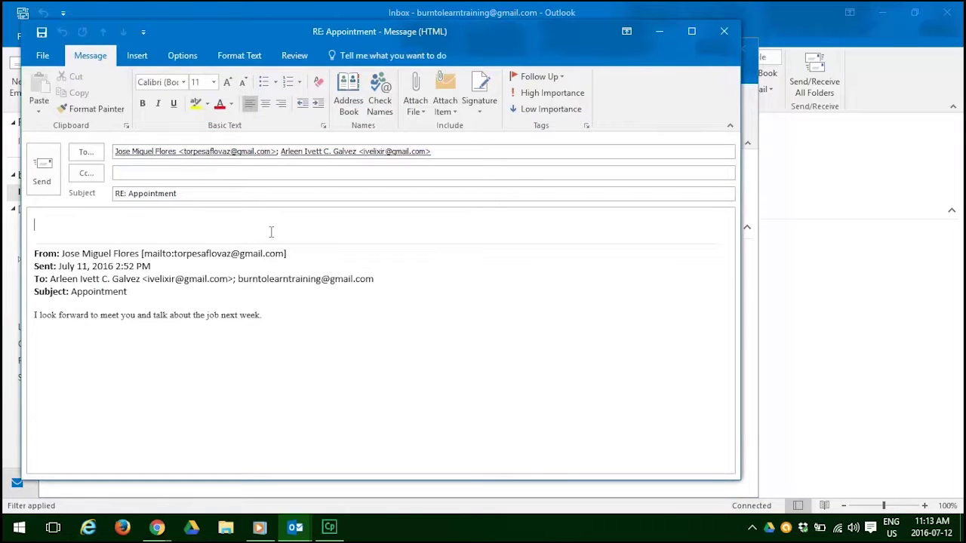
pyautogui.click(452, 154)
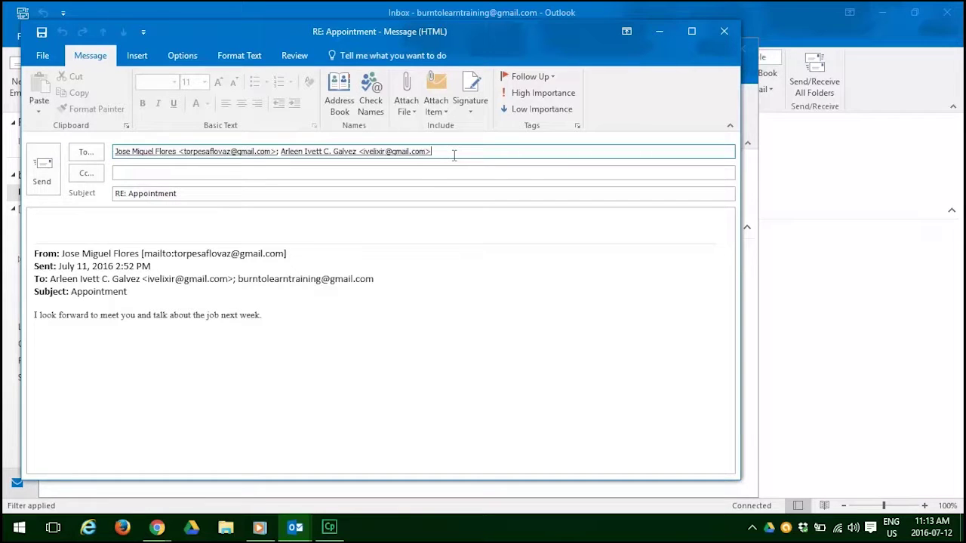
# Write 'Thanks' above the saved signature and send the reply to everyone
pyautogui.click(113, 222)
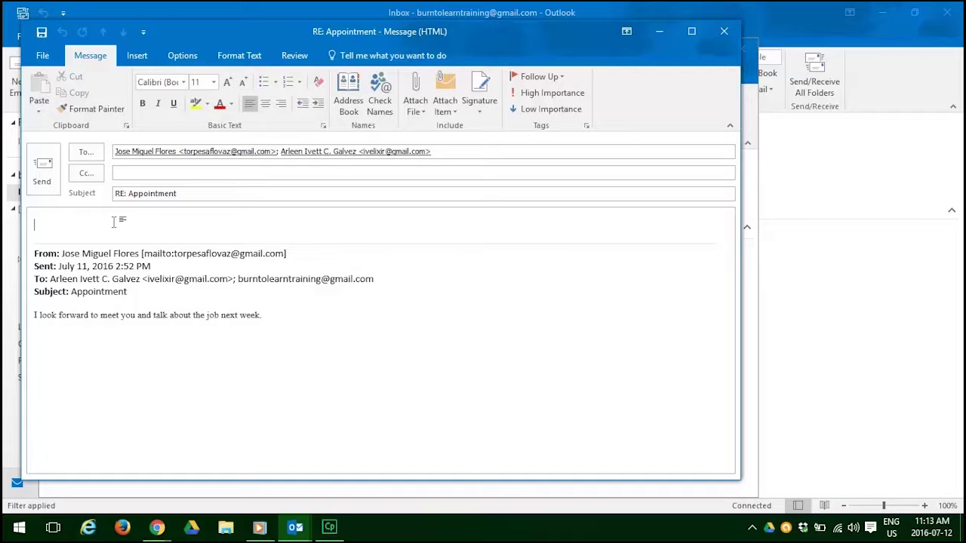
pyautogui.write('Thanks')
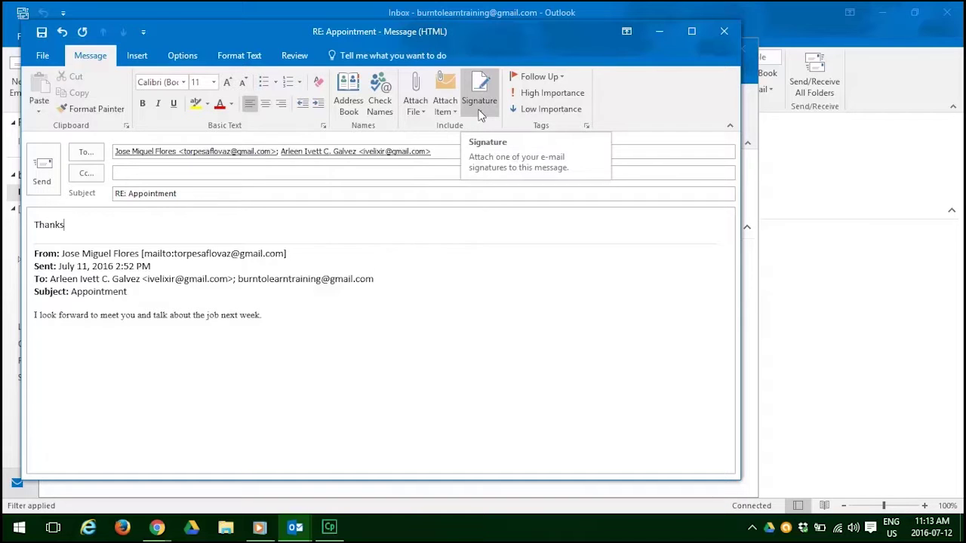
pyautogui.click(479, 113)
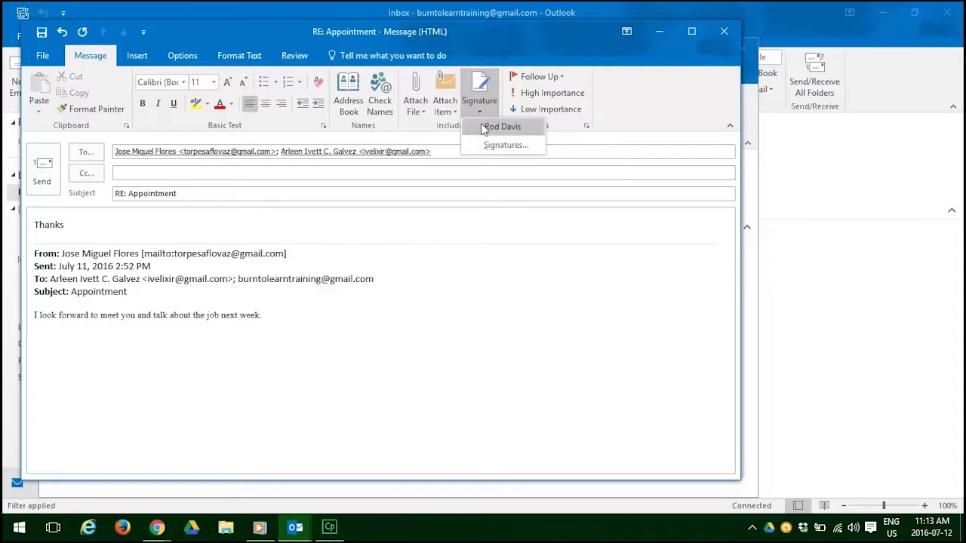
pyautogui.click(501, 127)
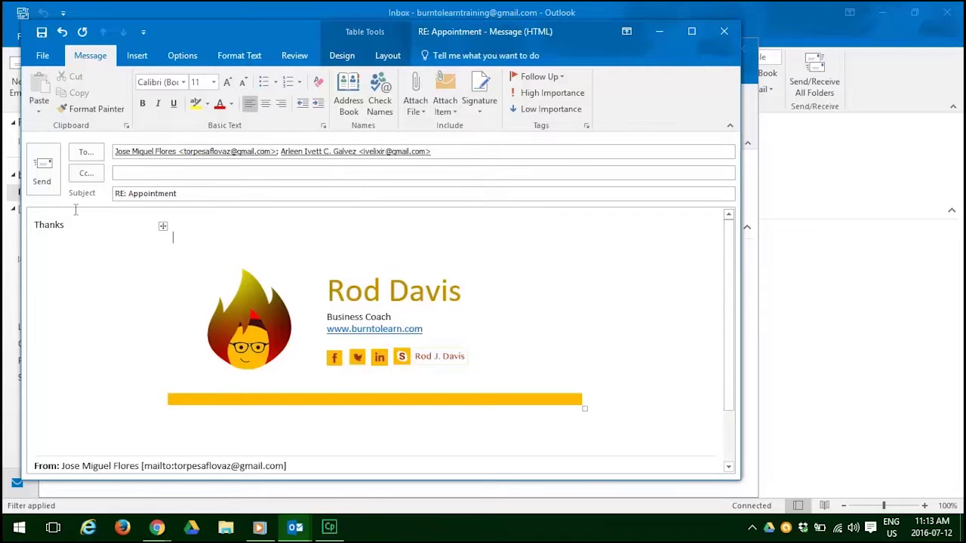
pyautogui.click(42, 172)
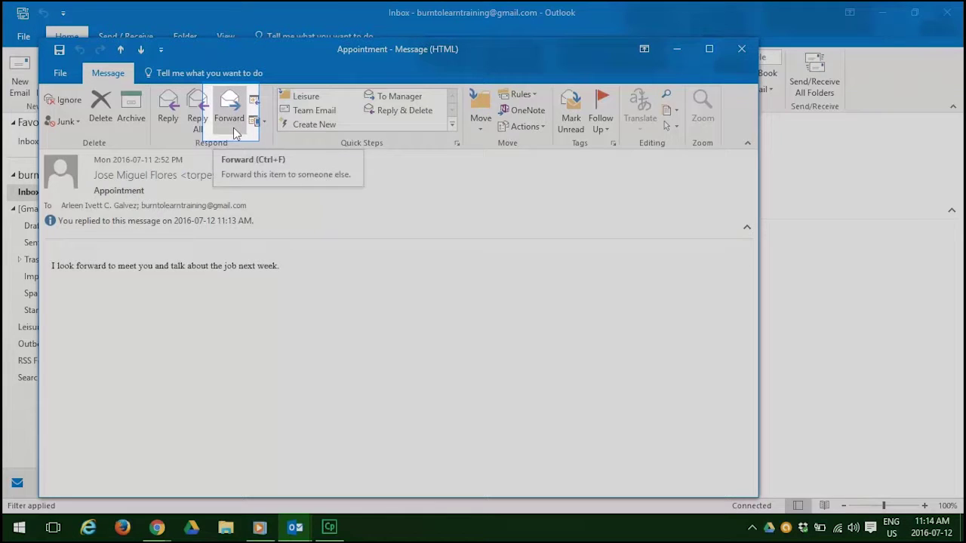
# Forward the Appointment message from its message window
pyautogui.click(233, 128)
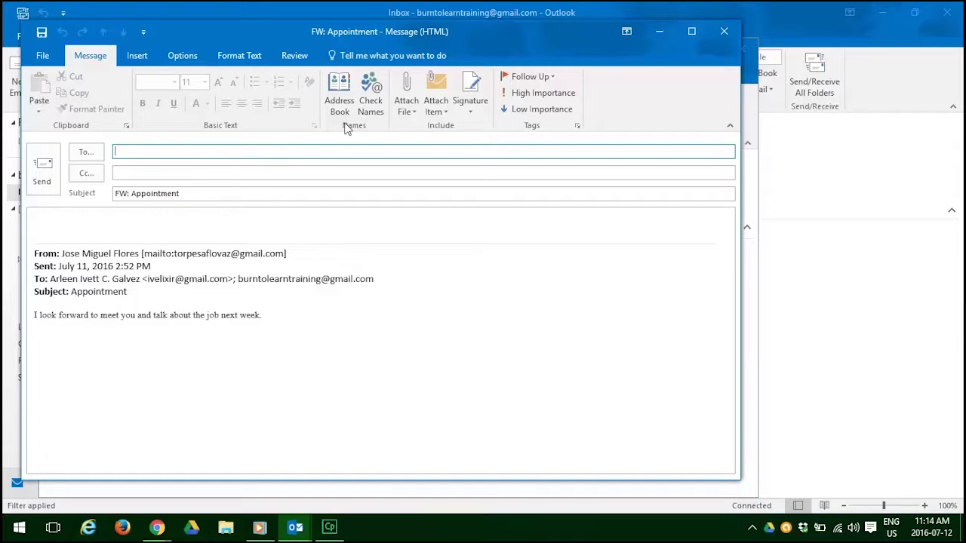
# Address the forward to a saved Address Book contact, write 'FYI' with the saved signature, and send it
pyautogui.click(343, 112)
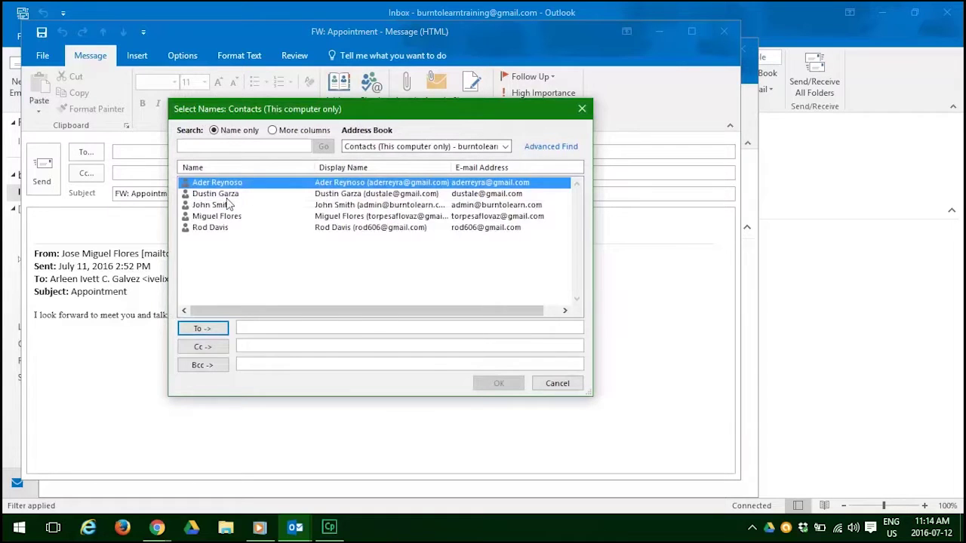
pyautogui.doubleClick(227, 204)
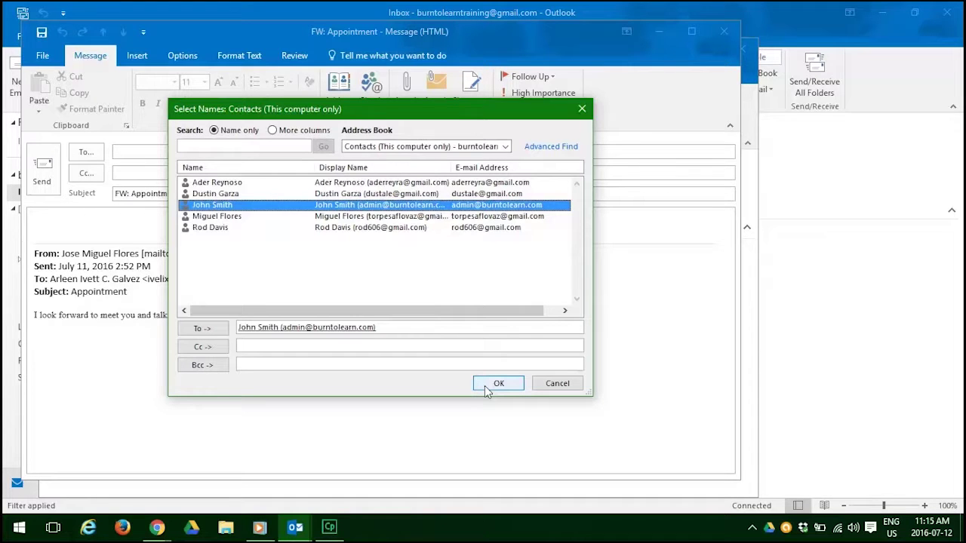
pyautogui.click(497, 383)
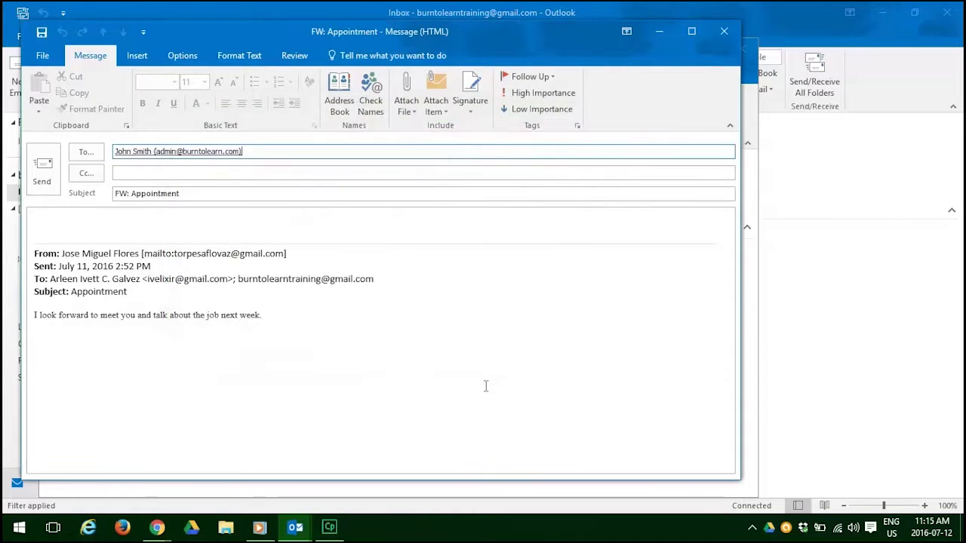
pyautogui.click(196, 224)
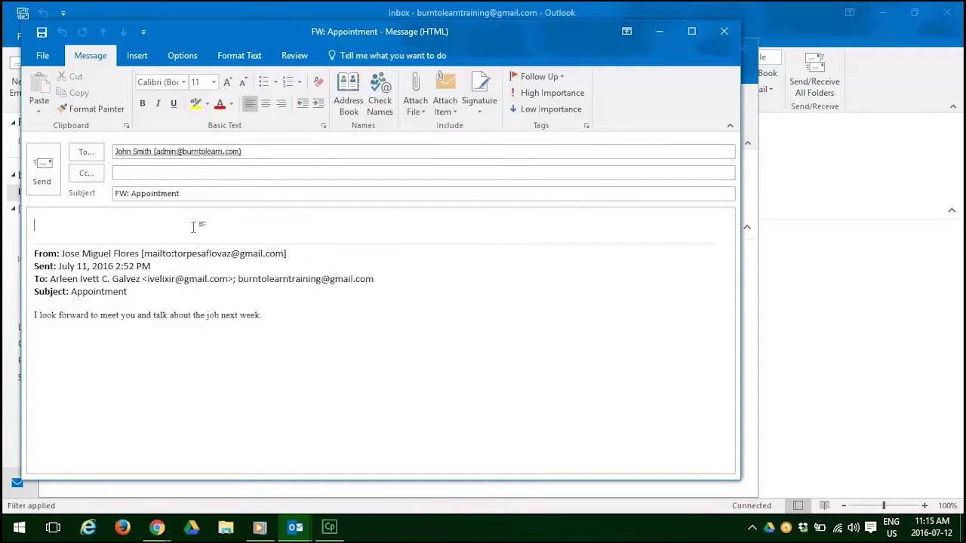
pyautogui.write('FYI')
pyautogui.click(482, 110)
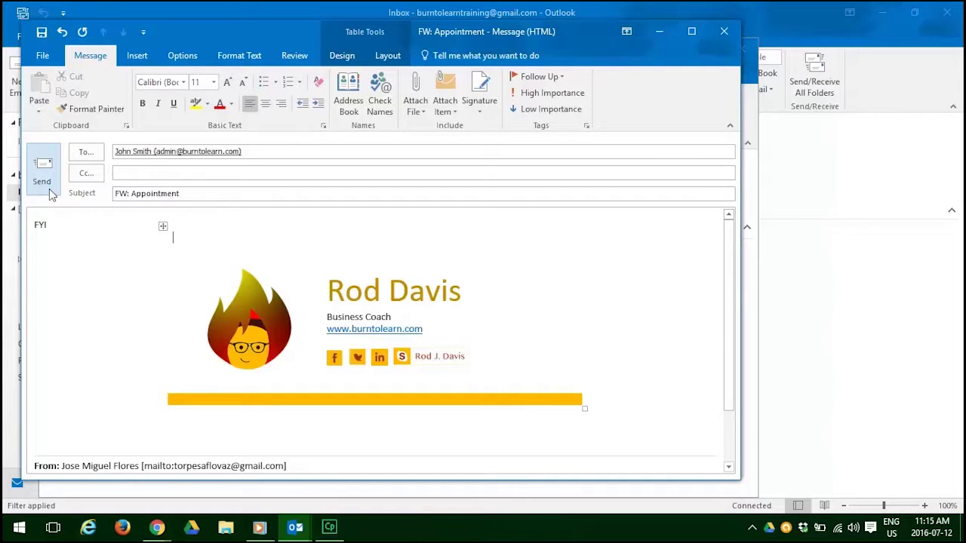
pyautogui.click(50, 193)
# Set the meeting location to 'Downtown Starbucks'
pyautogui.click(50, 193)
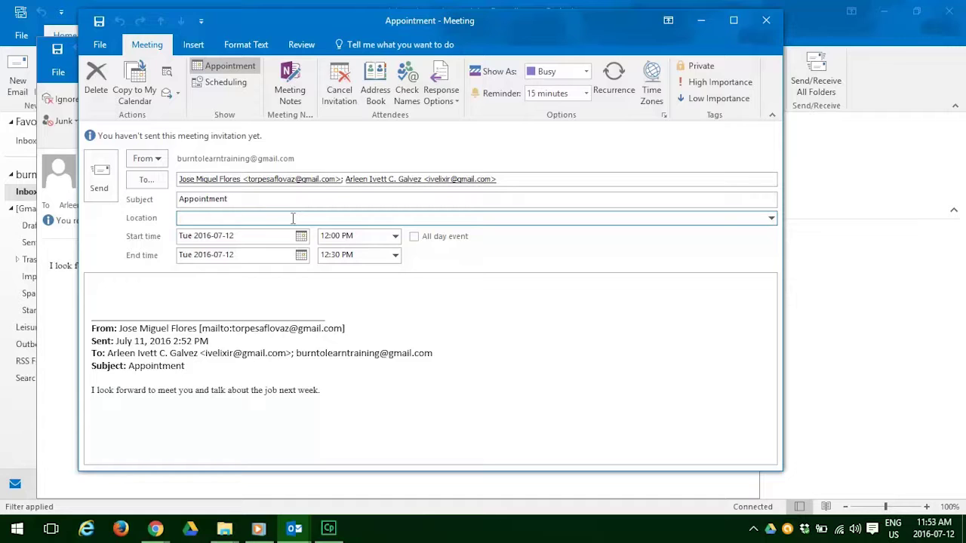
pyautogui.write('Starbucks')
pyautogui.press('Home')
pyautogui.write('Downtown')
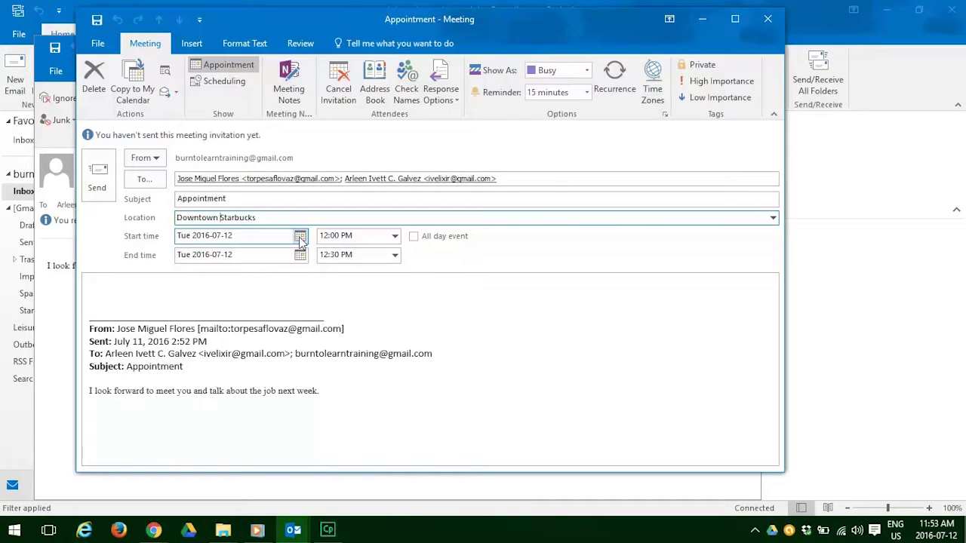
# Move the meeting to Thursday 2016-07-14, starting at 10:30 AM and ending 11:00 AM
pyautogui.click(300, 236)
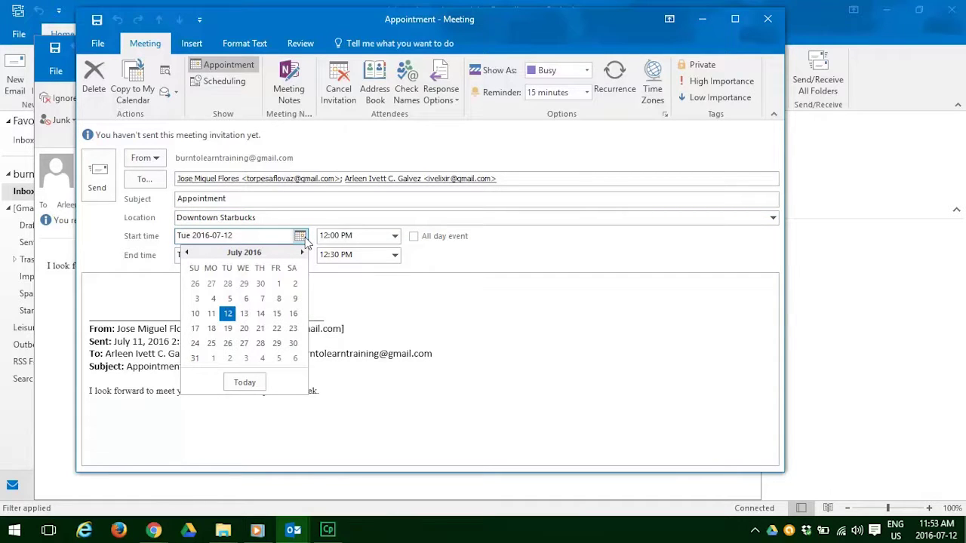
pyautogui.click(260, 313)
pyautogui.click(394, 240)
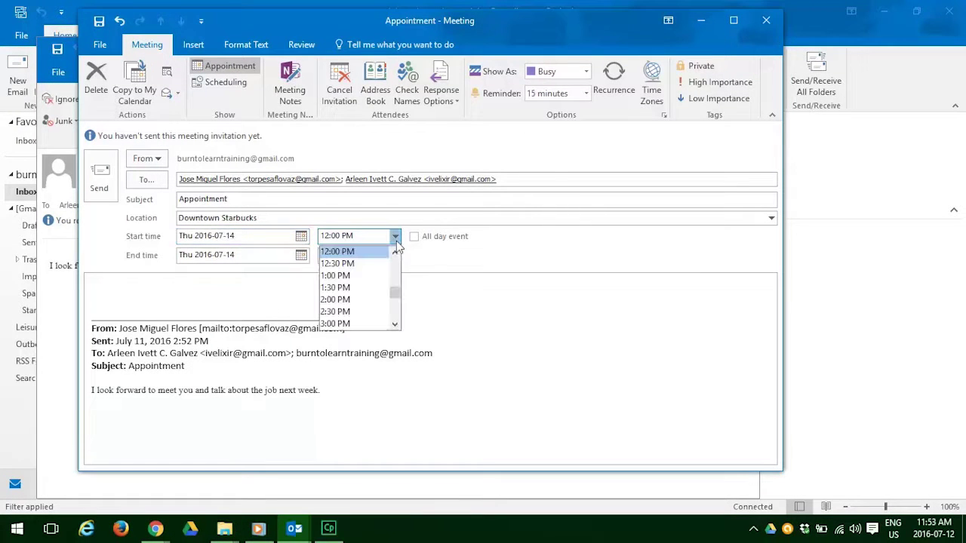
pyautogui.click(395, 253)
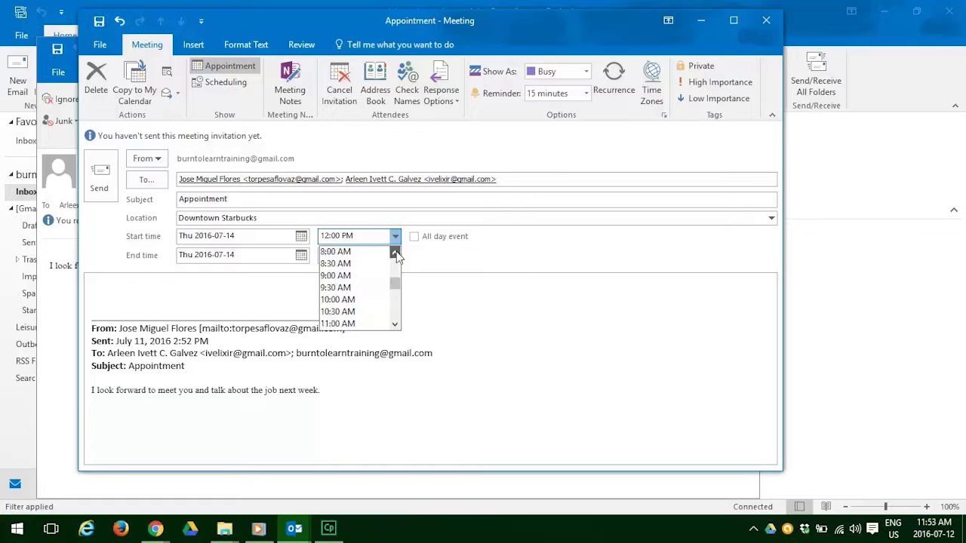
pyautogui.click(396, 255)
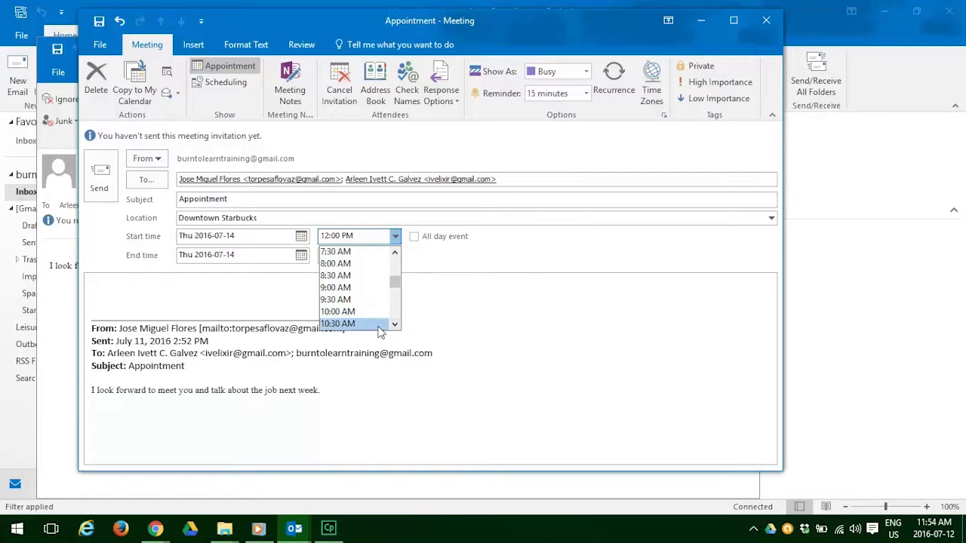
pyautogui.click(378, 325)
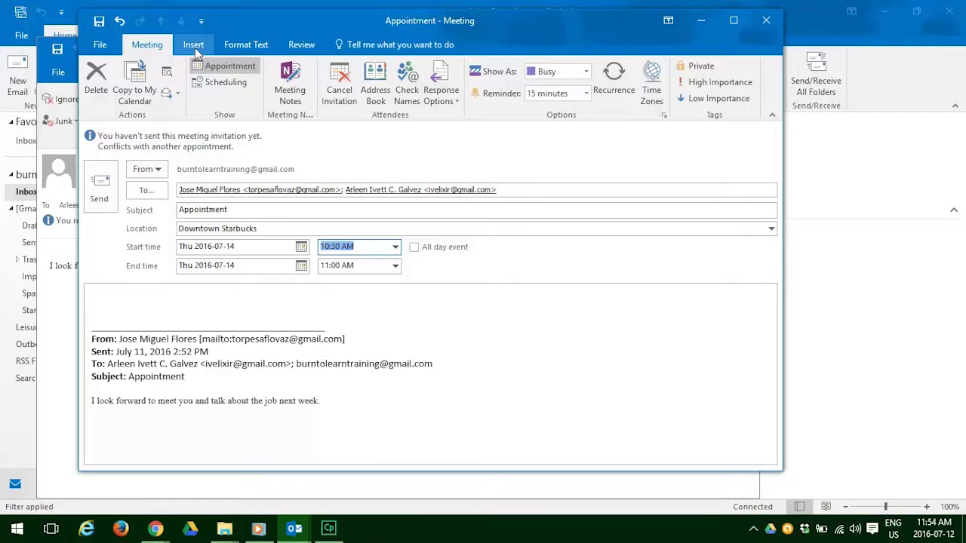
# Add the saved Business Coach signature, write 'See you all there.' above it, and send the invitation
pyautogui.click(194, 47)
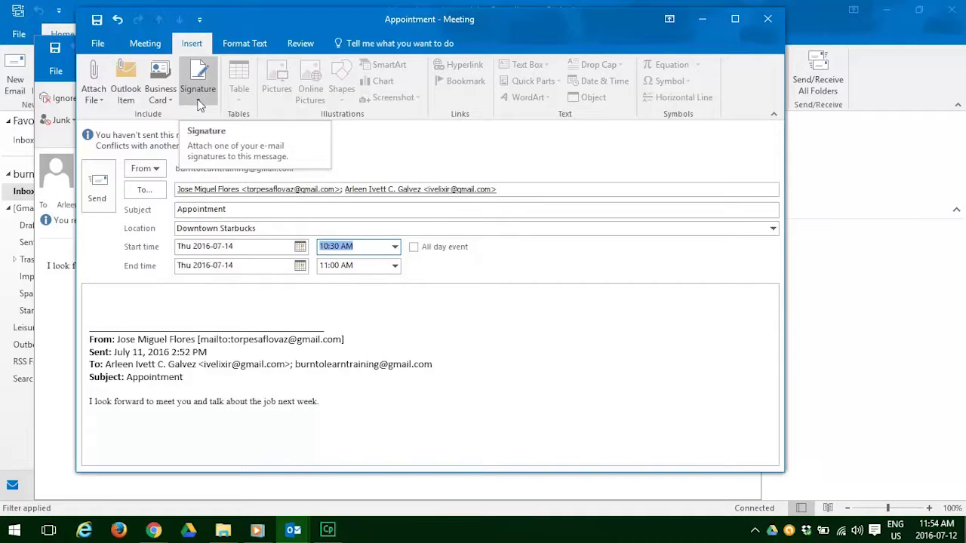
pyautogui.click(199, 104)
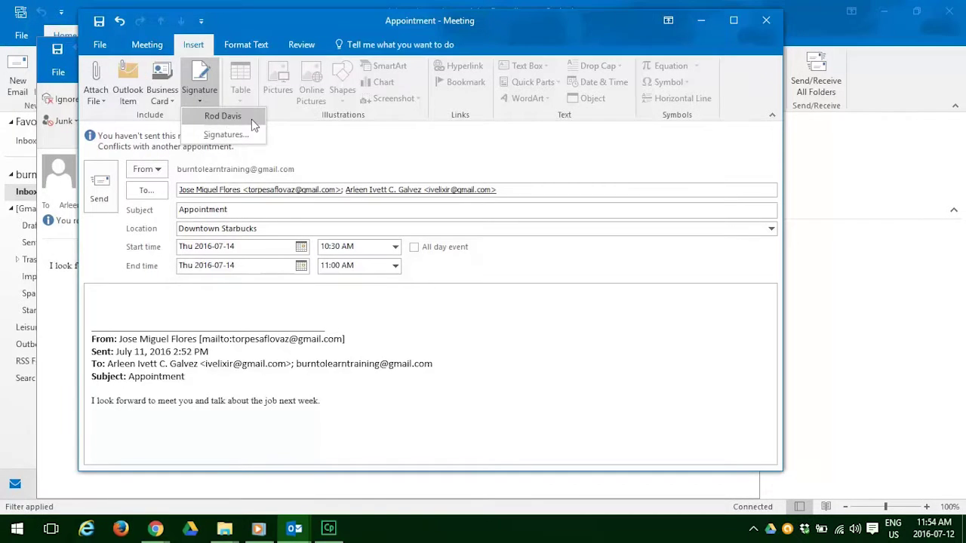
pyautogui.click(252, 121)
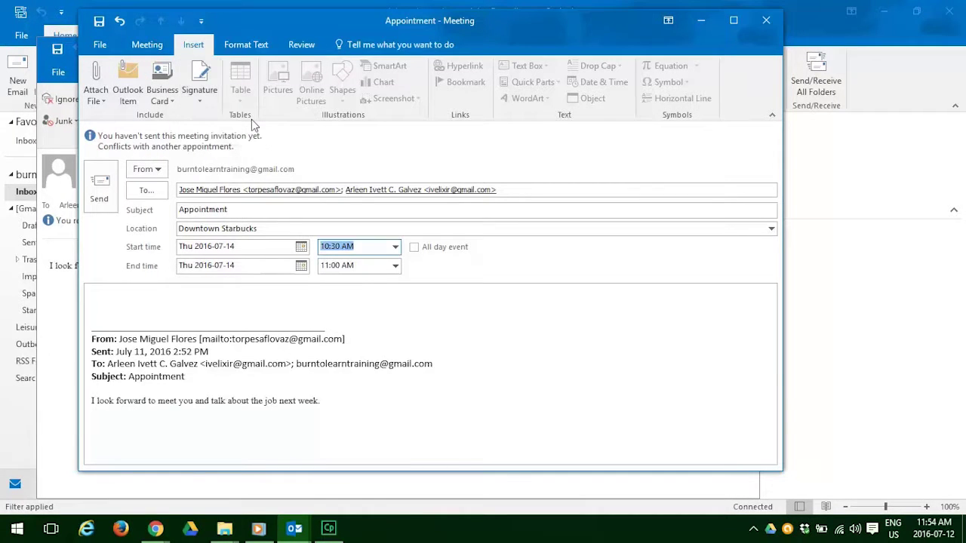
pyautogui.click(151, 300)
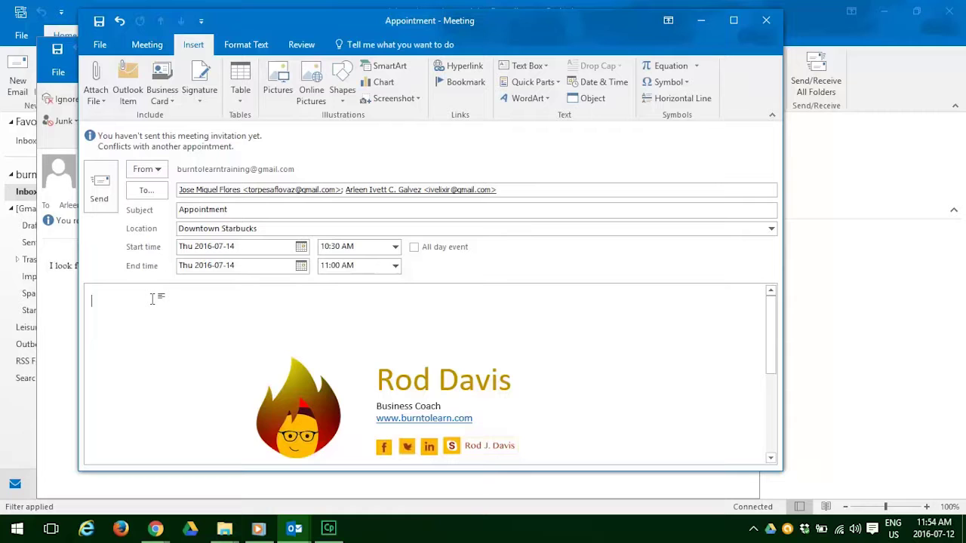
pyautogui.write('See you all there.')
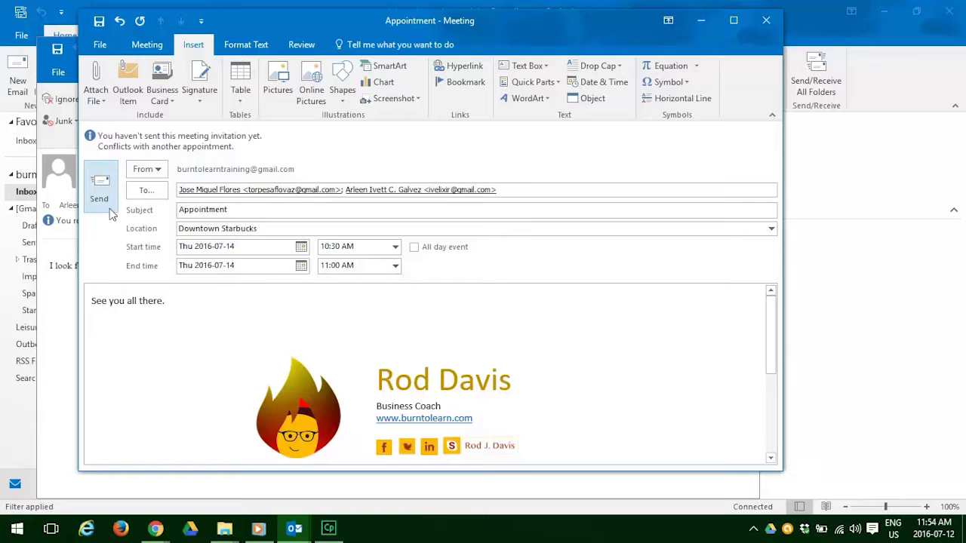
pyautogui.click(109, 214)
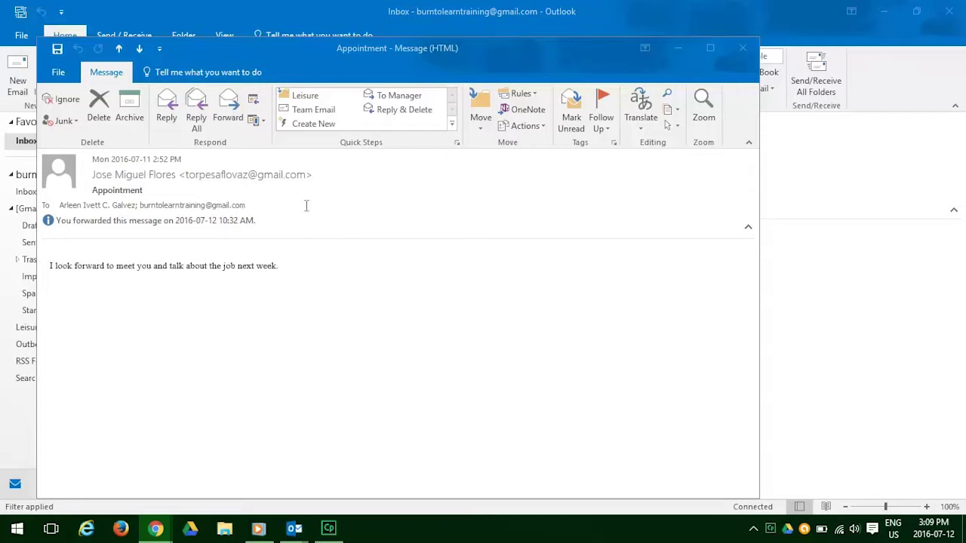
# Forward the Appointment message as an attachment from More Respond Actions
pyautogui.click(264, 123)
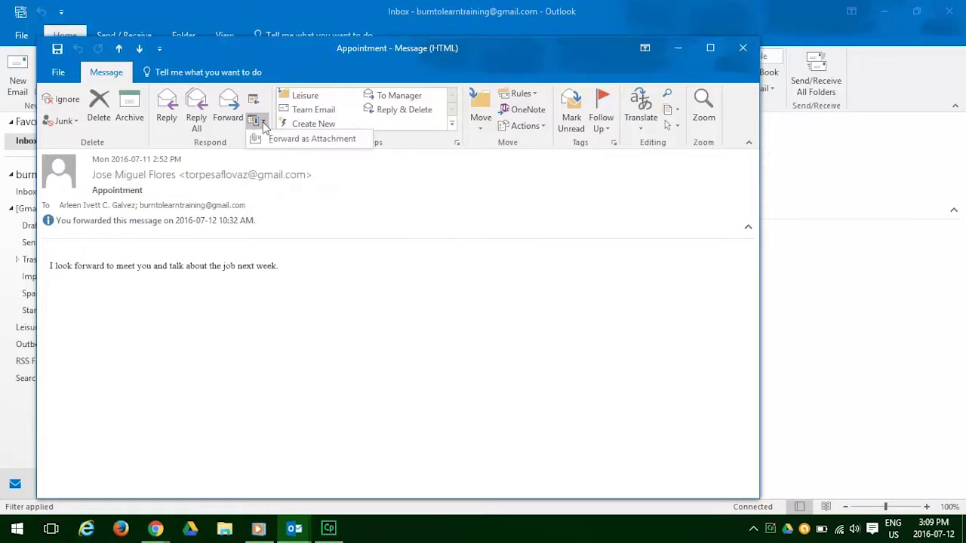
pyautogui.click(354, 139)
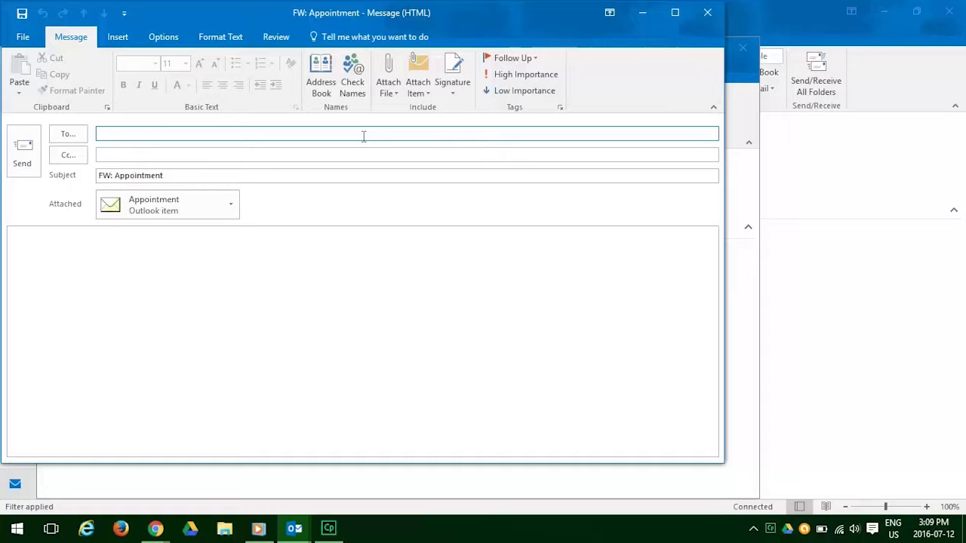
# Address the attachment forward to the third contact, write 'FYI' with the saved signature, and send
pyautogui.click(324, 95)
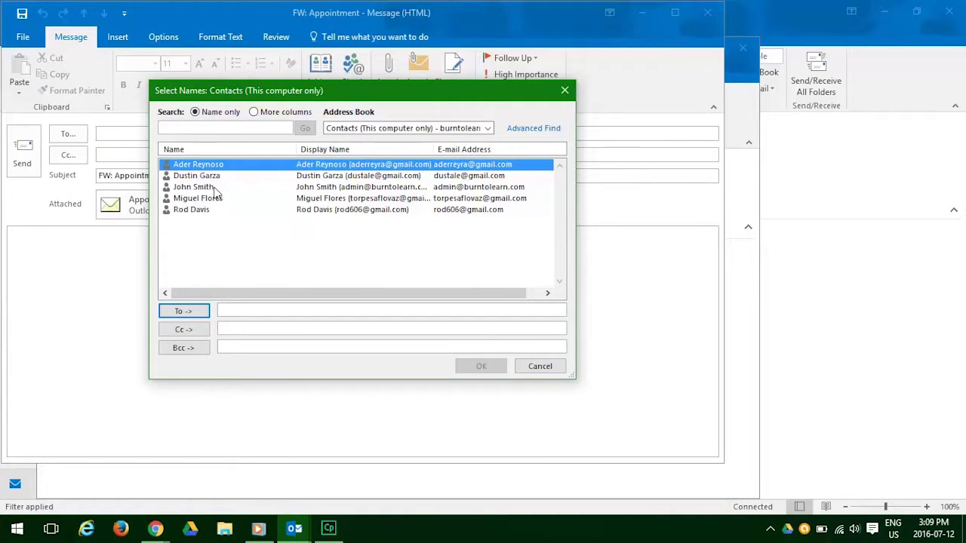
pyautogui.doubleClick(214, 189)
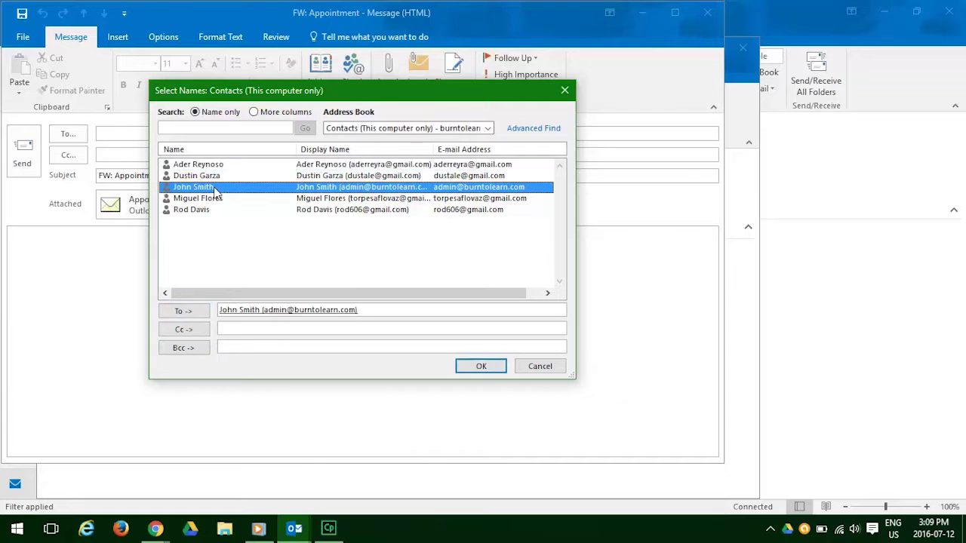
pyautogui.click(475, 366)
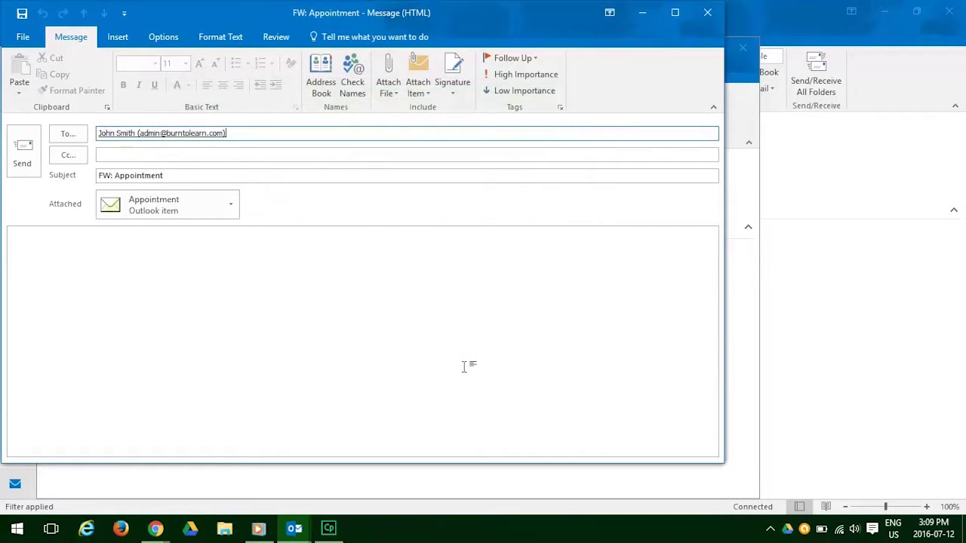
pyautogui.click(179, 249)
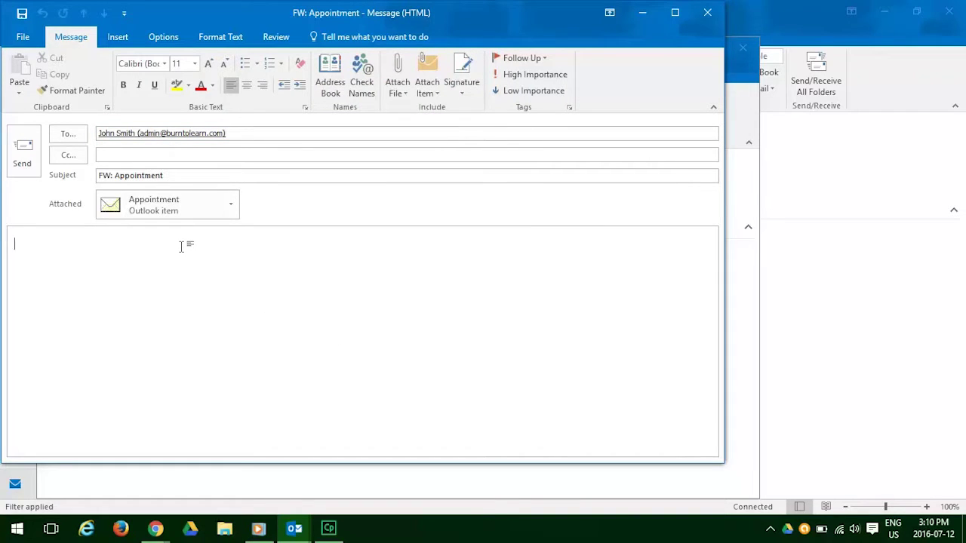
pyautogui.write('FYI')
pyautogui.click(468, 94)
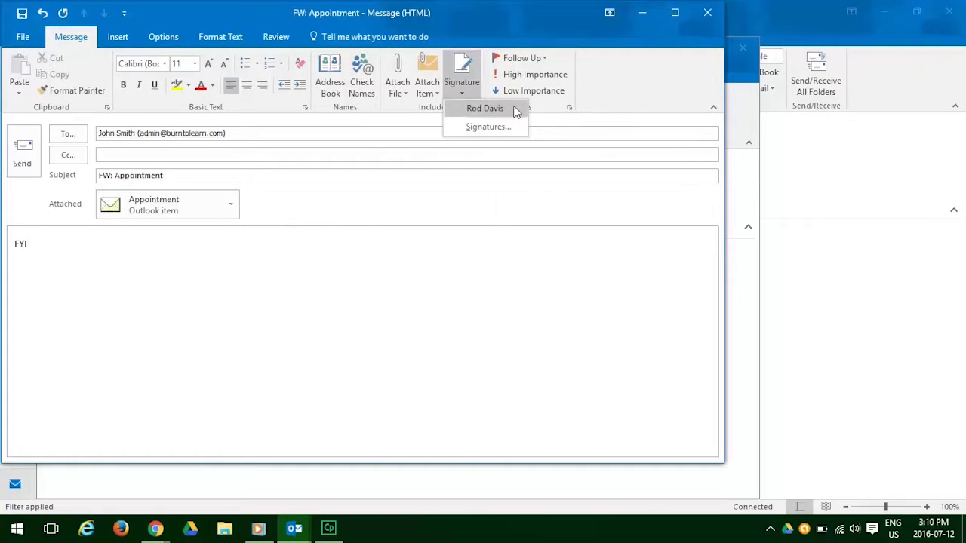
pyautogui.click(484, 109)
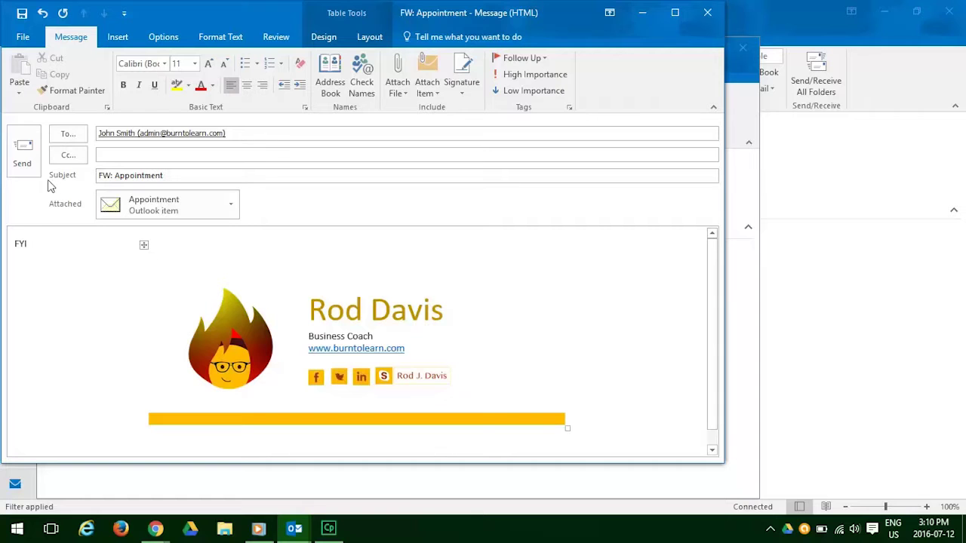
pyautogui.click(33, 175)
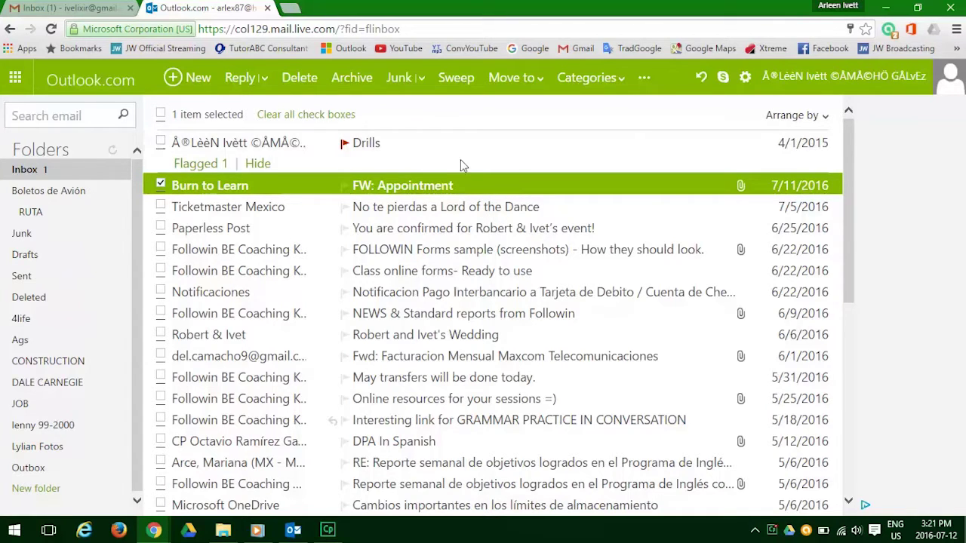
# Open 'FW: Appointment' in Outlook.com and download its attachment as 'Appointment (1).eml'
pyautogui.click(293, 193)
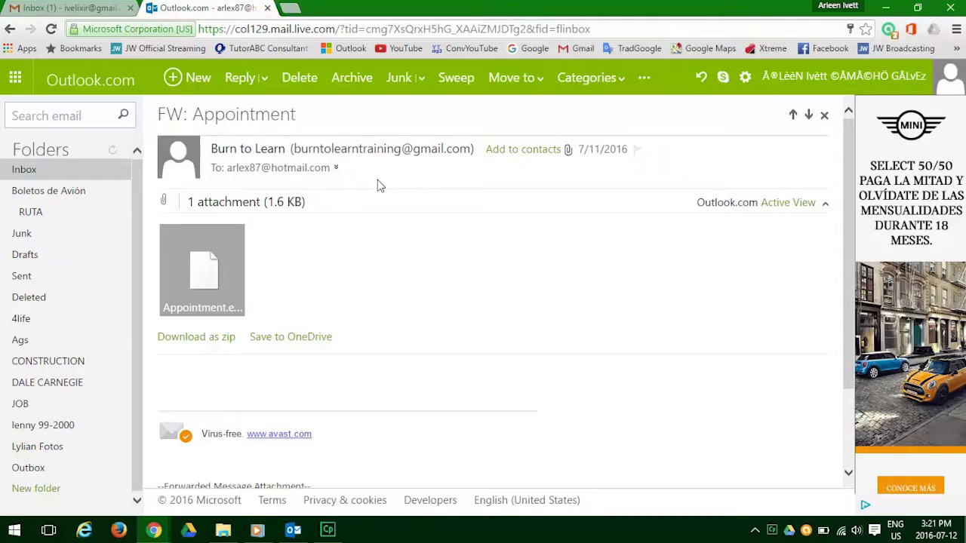
pyautogui.click(228, 297)
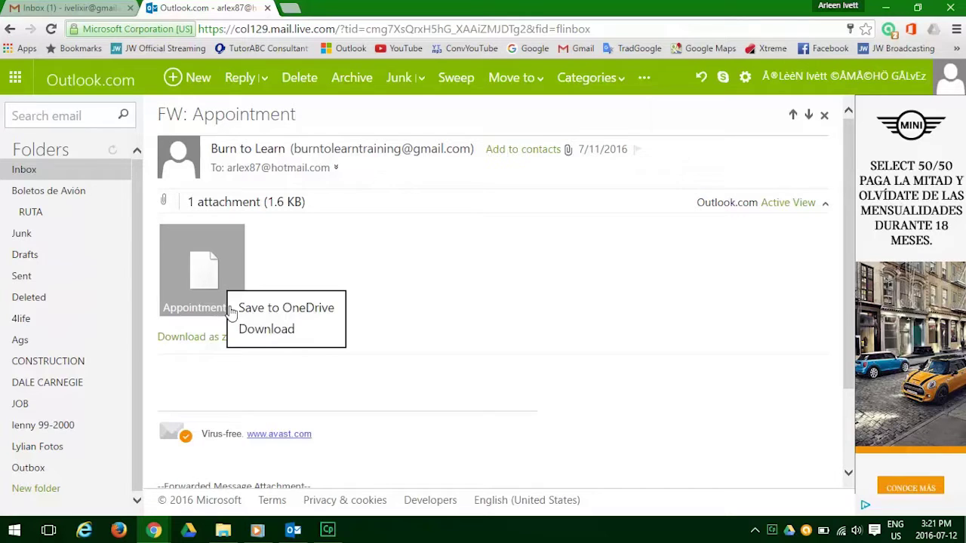
pyautogui.click(305, 341)
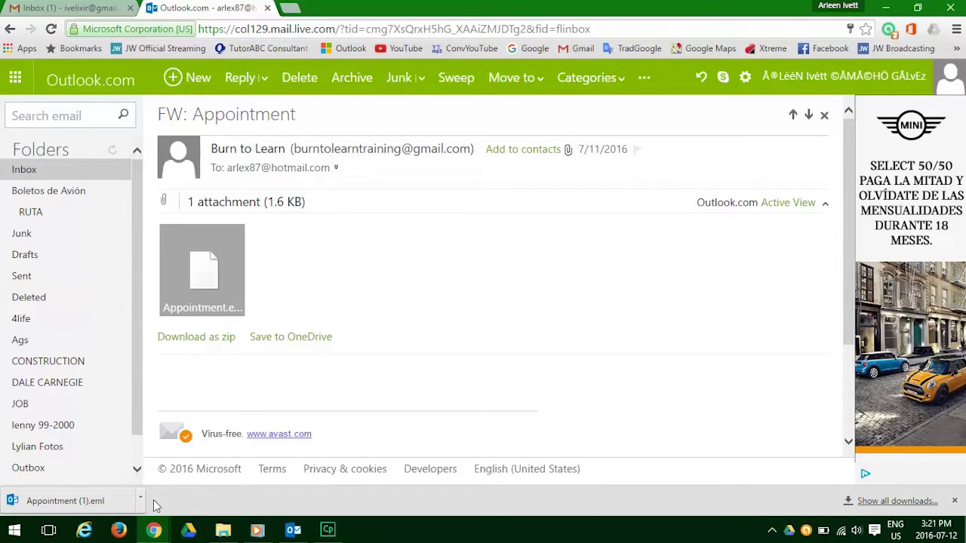
# Open the downloaded Appointment (1).eml file from the browser's download bar in Outlook
pyautogui.click(126, 510)
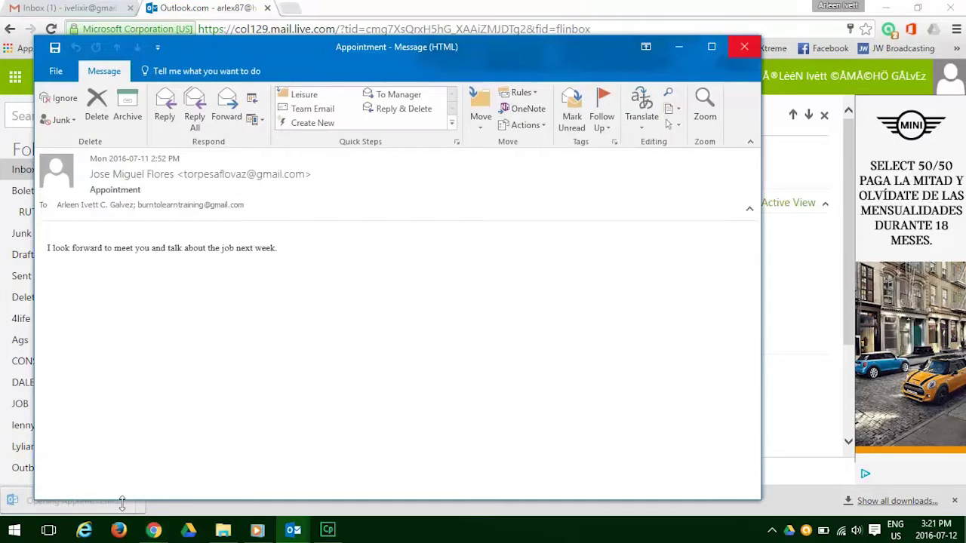